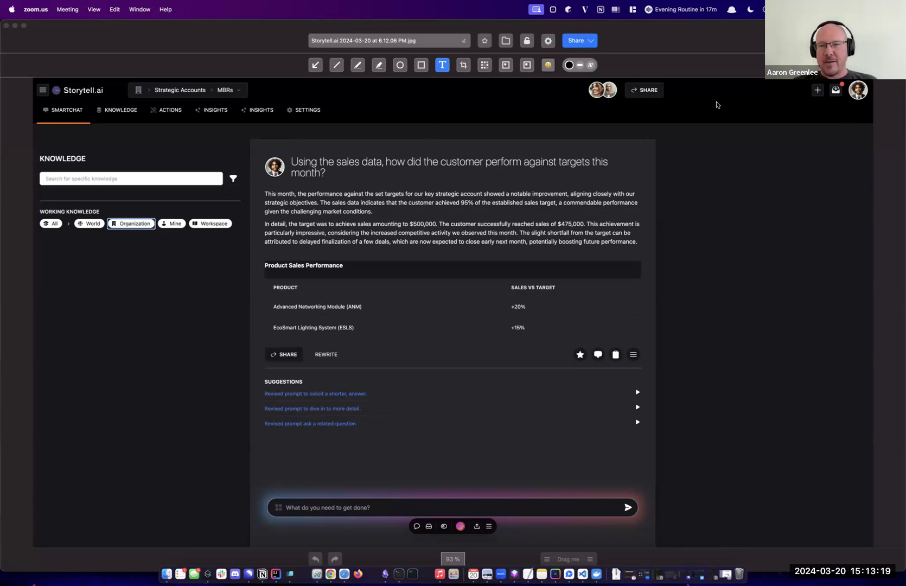
Step: Draw arrows pointing at the profile picture, the collaborator avatars and the Share button in the mockup's header
left_click(662, 105)
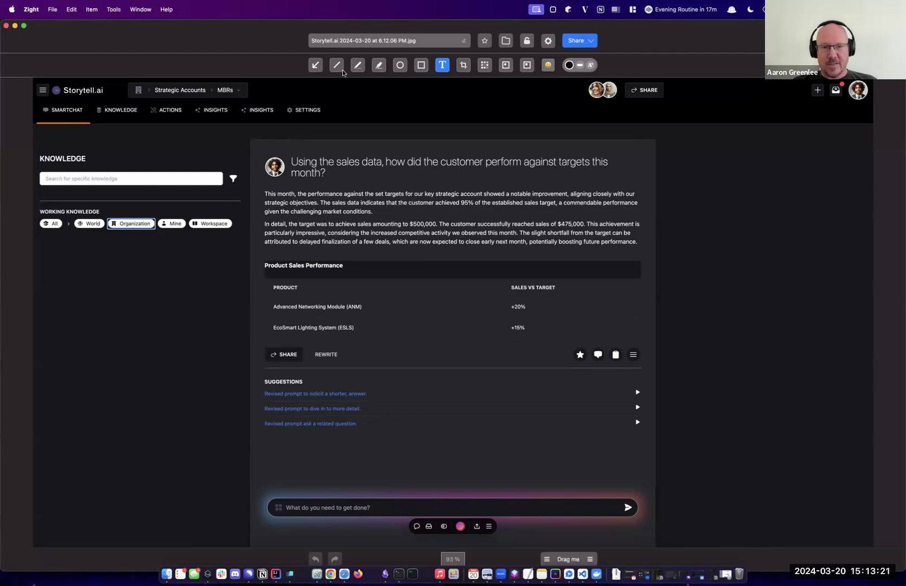
key("a")
mouse_move(857, 107)
left_mouse_down()
mouse_move(845, 157)
mouse_move(857, 92)
left_mouse_up()
key("super+z")
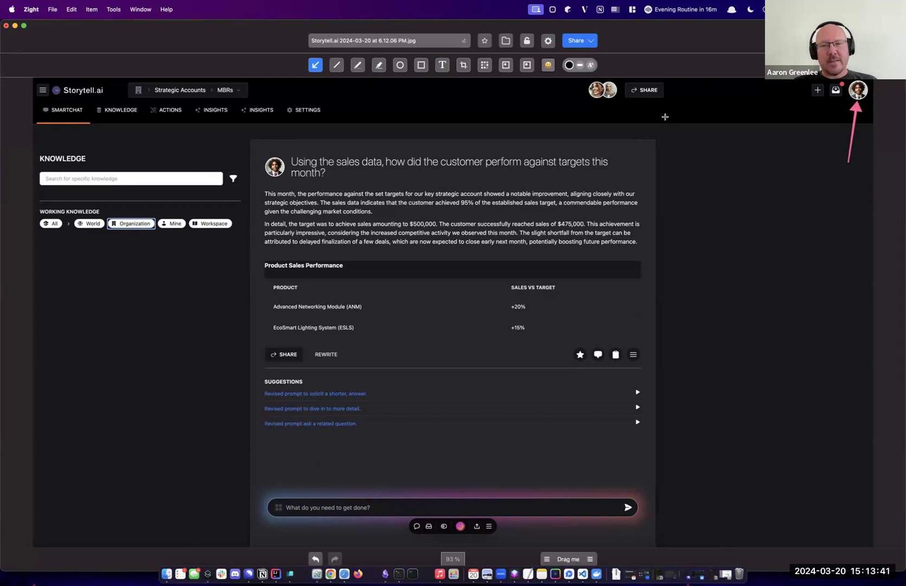
left_click_drag(678, 148, 616, 104)
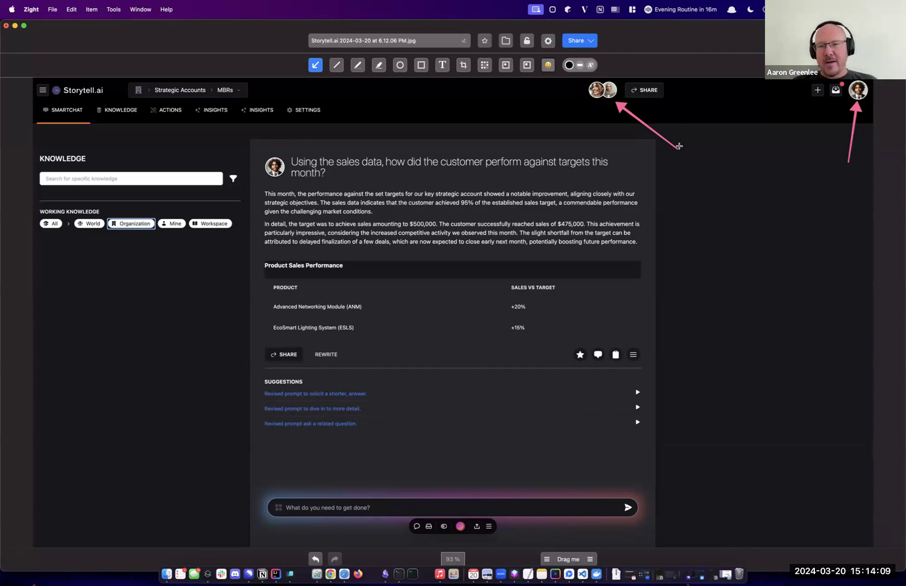
left_click_drag(689, 142, 651, 102)
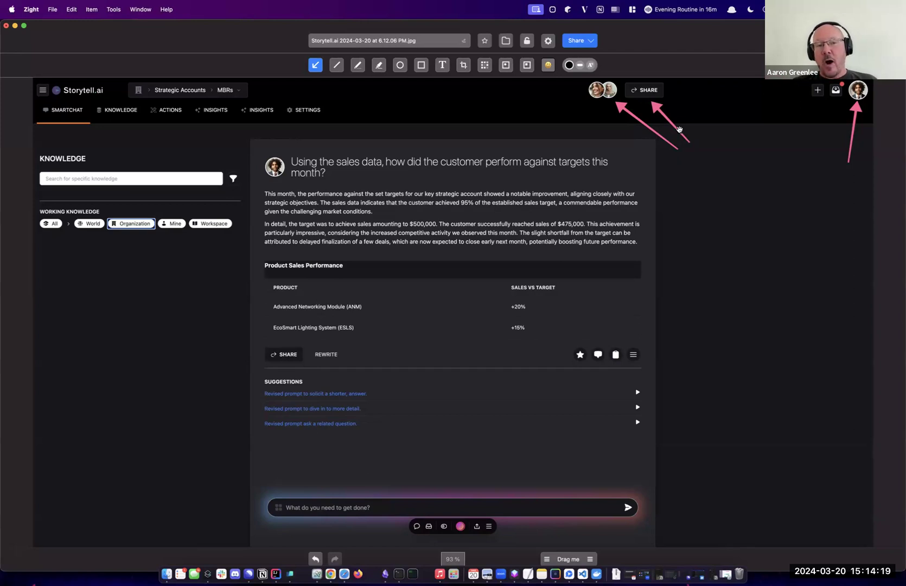
Step: Outline the breadcrumb with a rectangle and add arrows pointing at its building icon, Strategic Accounts and MBRs
left_click(422, 66)
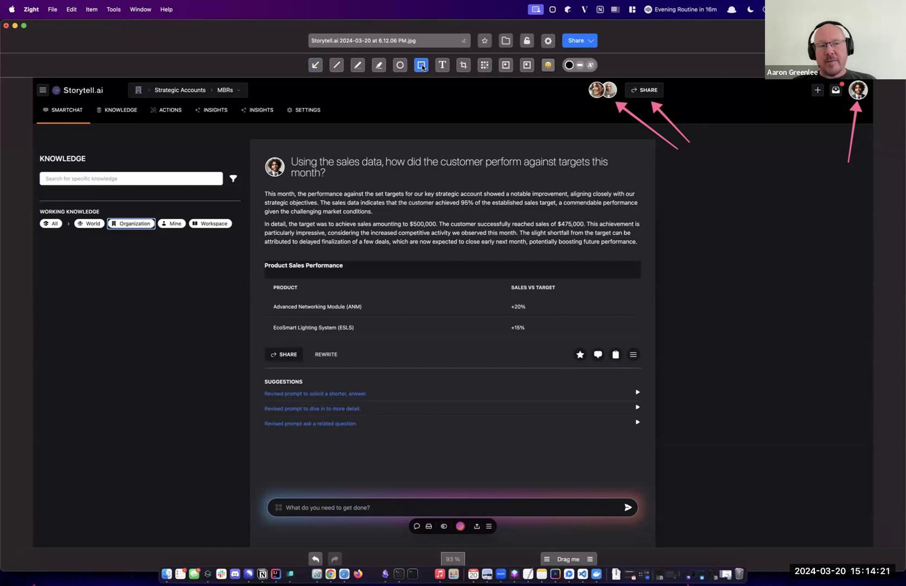
mouse_move(258, 102)
left_mouse_down()
mouse_move(163, 96)
mouse_move(120, 78)
left_mouse_up()
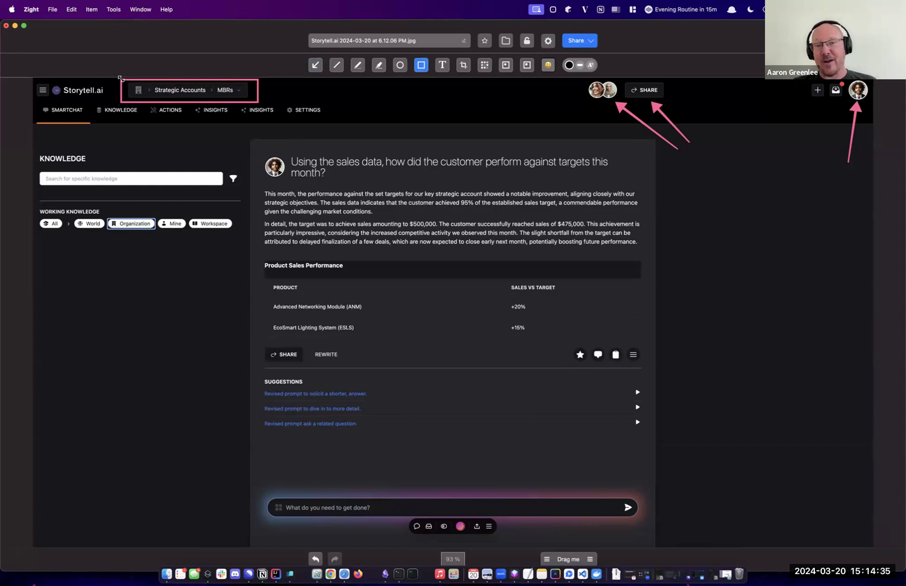
left_click(315, 65)
left_click_drag(144, 142, 138, 96)
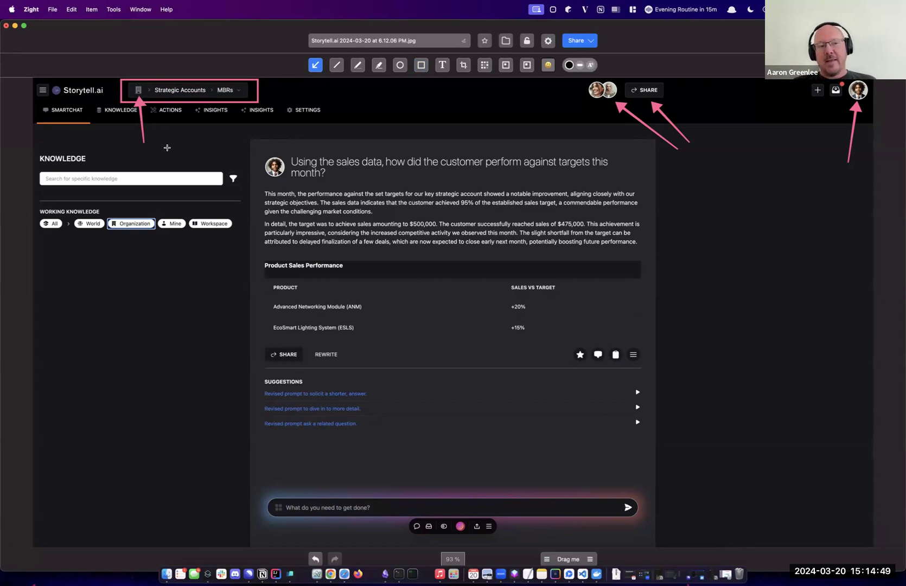
left_click_drag(166, 141, 168, 95)
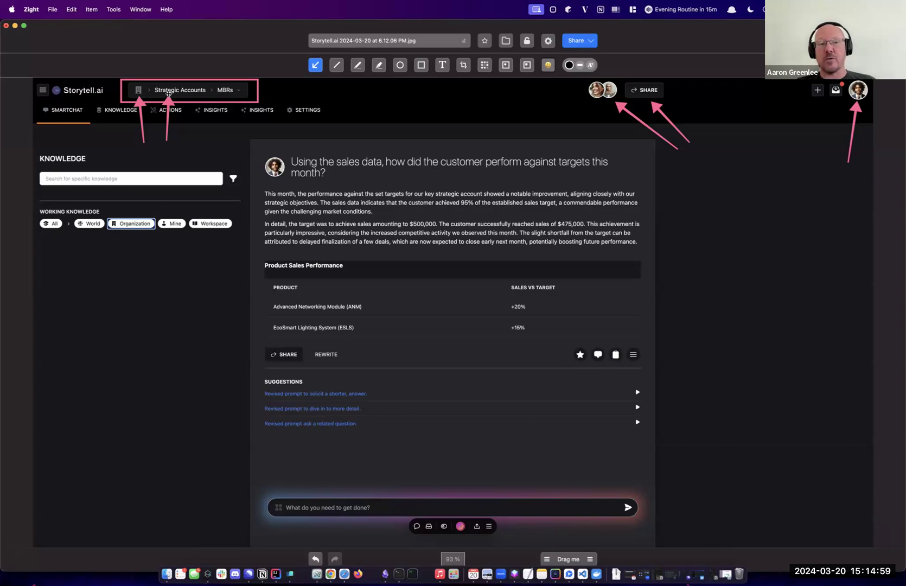
left_click_drag(183, 139, 223, 94)
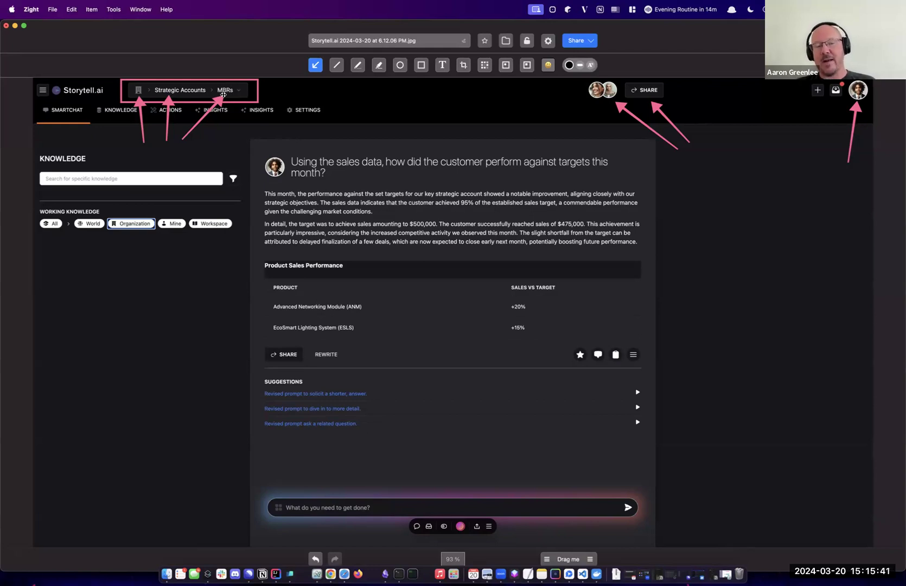
Step: Draw rectangles around the avatar beside the question, the two-paragraph answer and the Product Sales Performance table
left_click(420, 70)
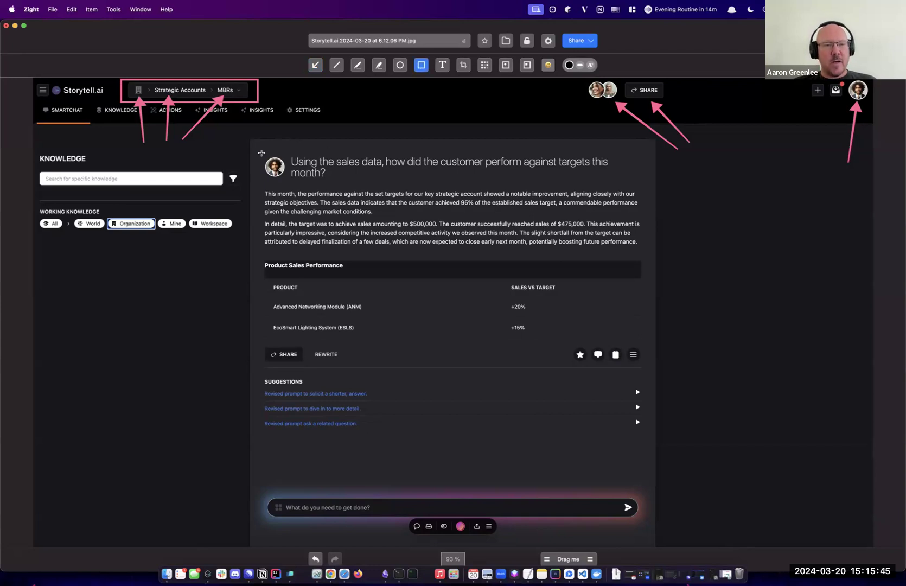
left_click_drag(261, 152, 288, 181)
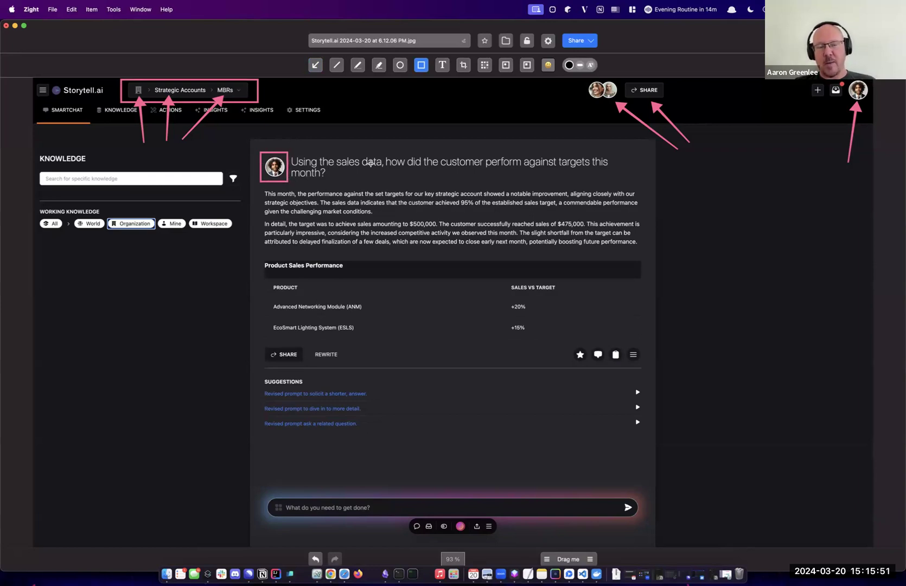
left_click_drag(259, 187, 644, 252)
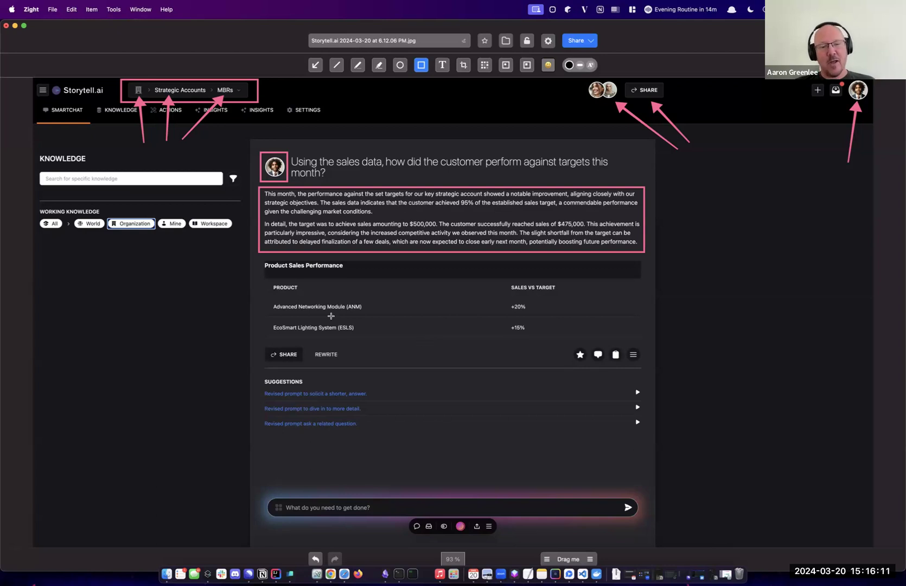
left_click_drag(258, 259, 643, 342)
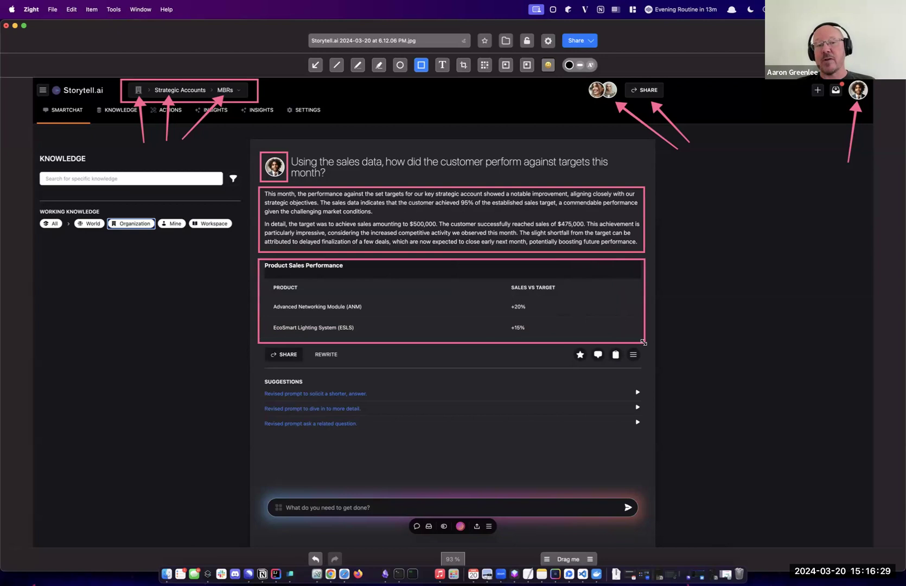
Step: Draw rectangles around the header's account icons and around the $500,000 and $475,000 figures in the answer
left_click_drag(804, 134, 871, 79)
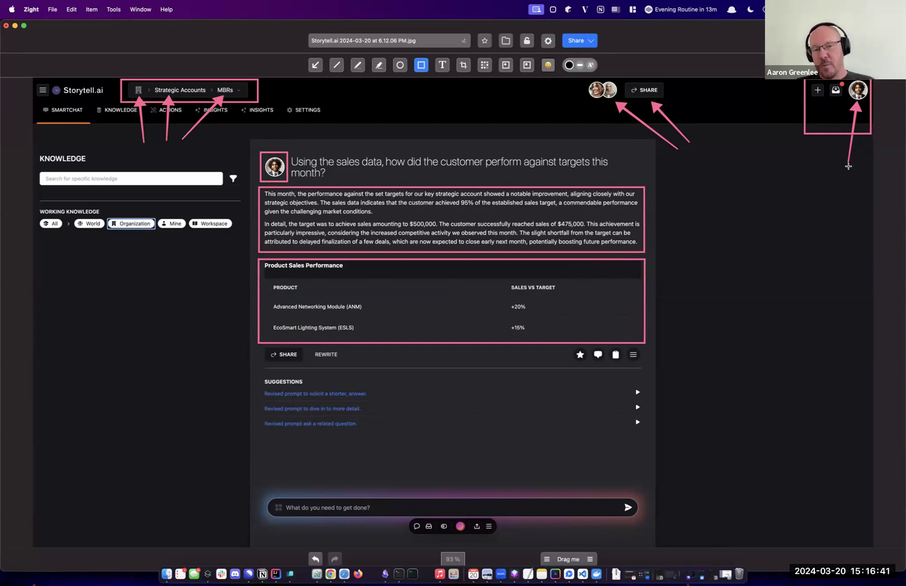
left_click_drag(405, 220, 441, 232)
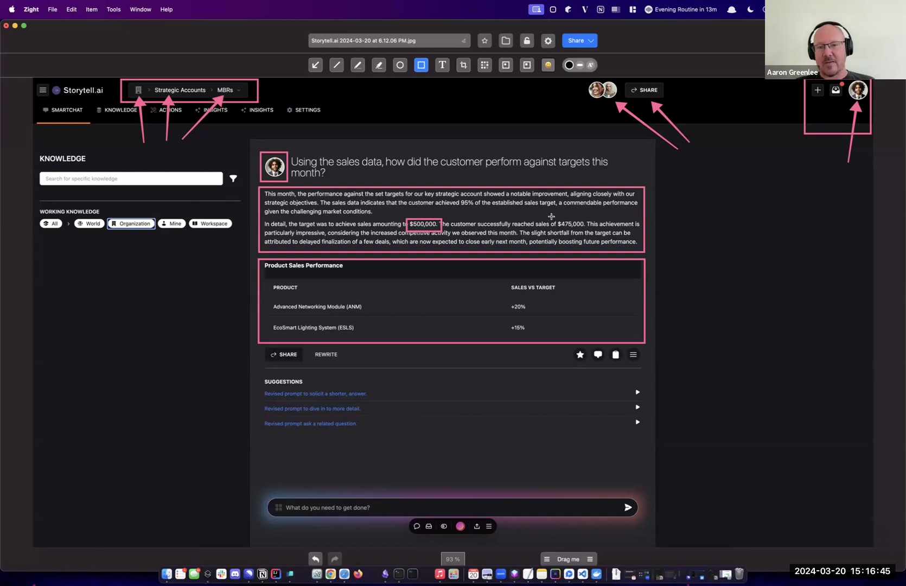
mouse_move(590, 223)
left_mouse_down()
mouse_move(600, 239)
mouse_move(595, 232)
left_mouse_up()
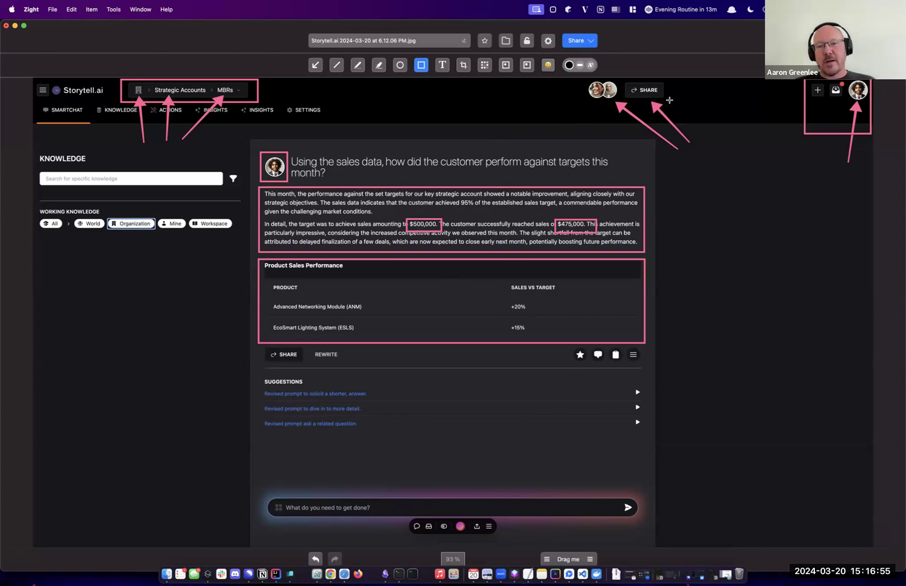
Step: Draw rectangles around the header's Share button and the Share and Rewrite buttons under the table
left_click_drag(671, 102, 619, 79)
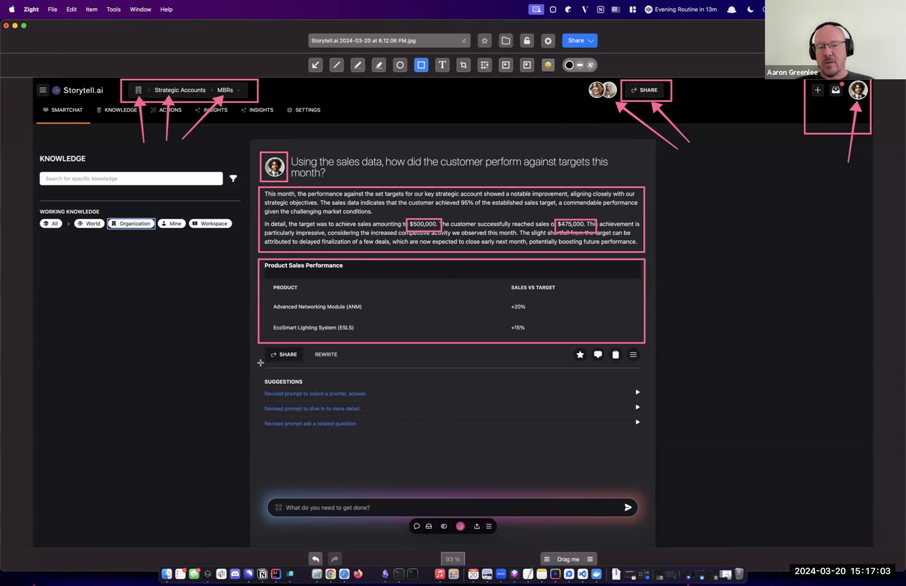
left_click_drag(263, 362, 304, 345)
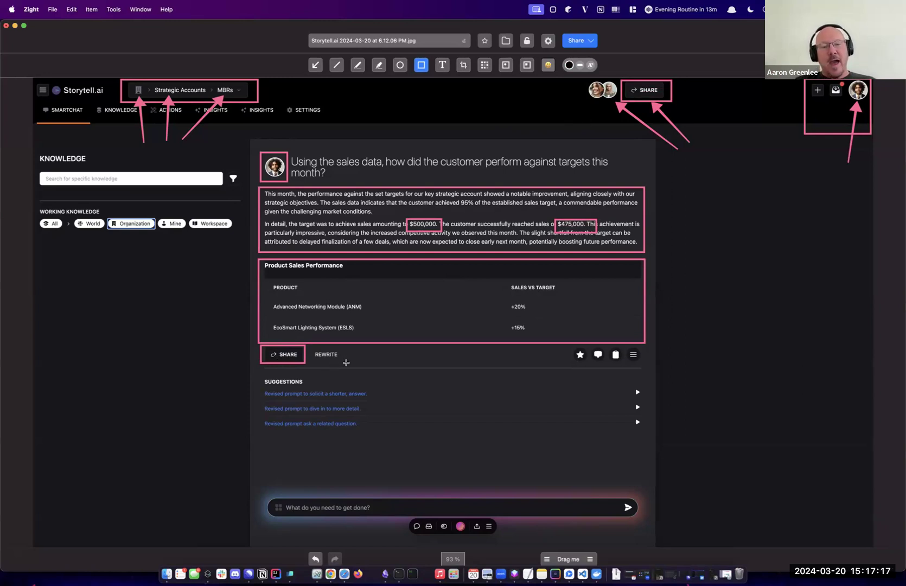
left_click_drag(346, 362, 307, 345)
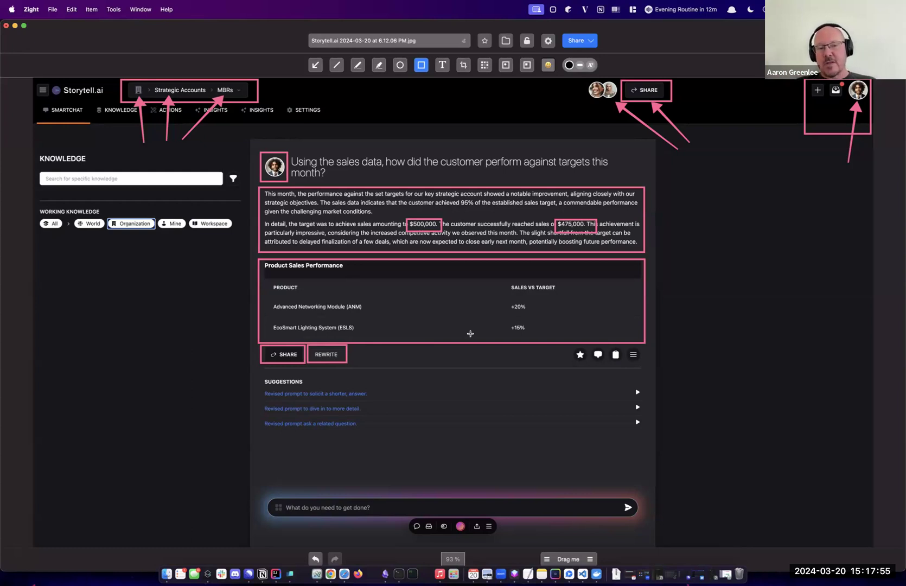
Step: Add the text label "A" after the question heading and "B" beside the Rewrite button
left_click(441, 68)
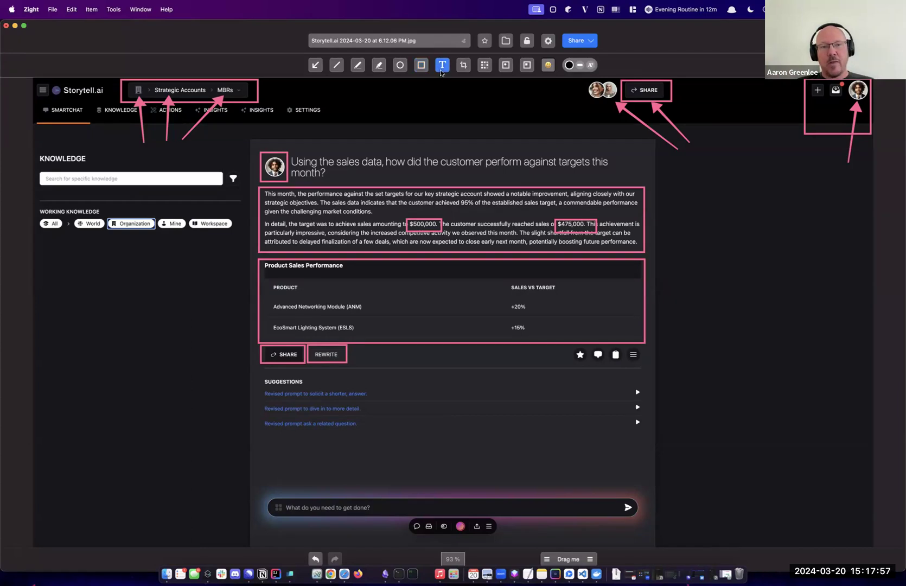
left_click(617, 166)
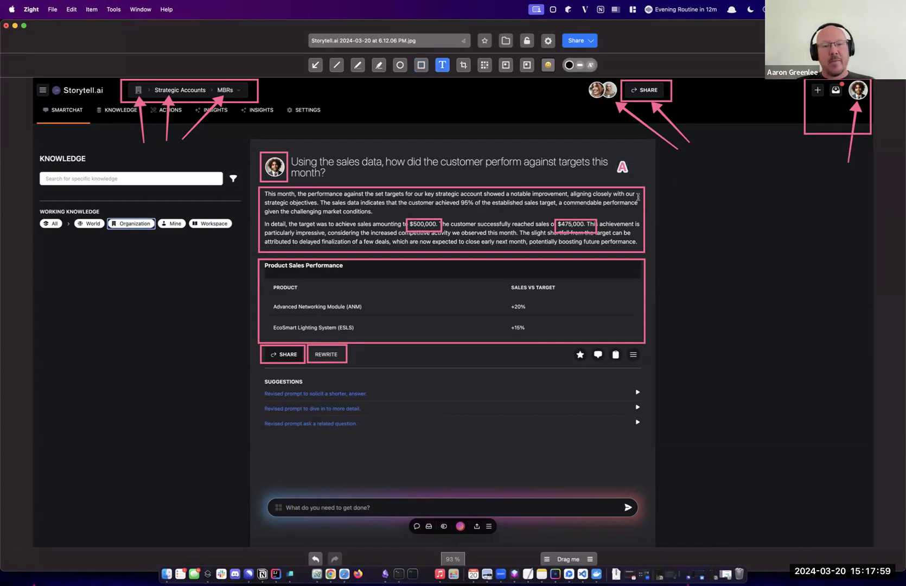
left_click(357, 358)
type("B")
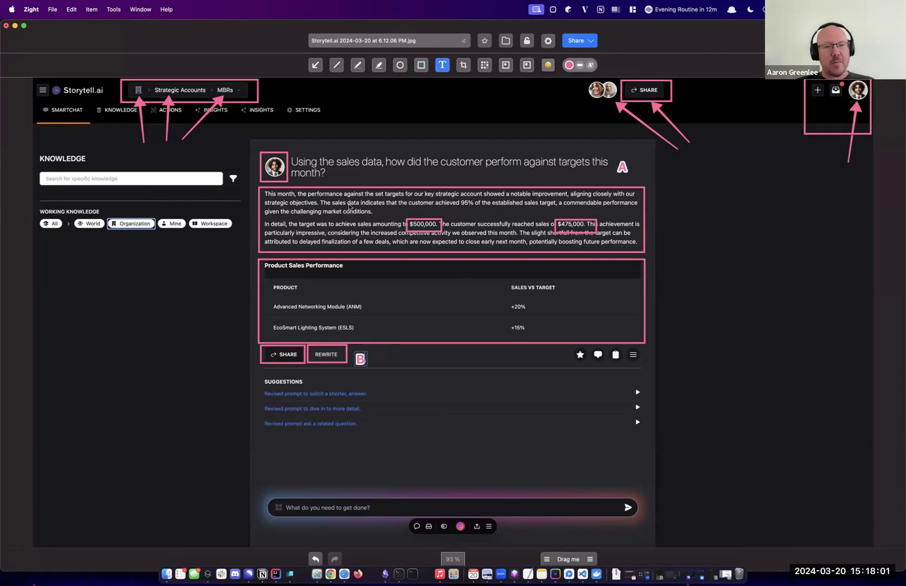
left_click(316, 67)
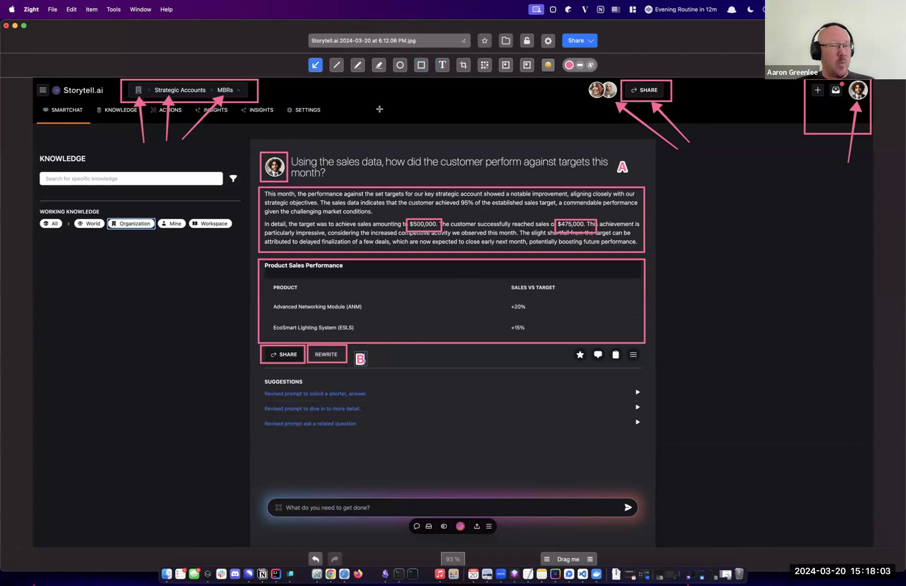
left_click(365, 97)
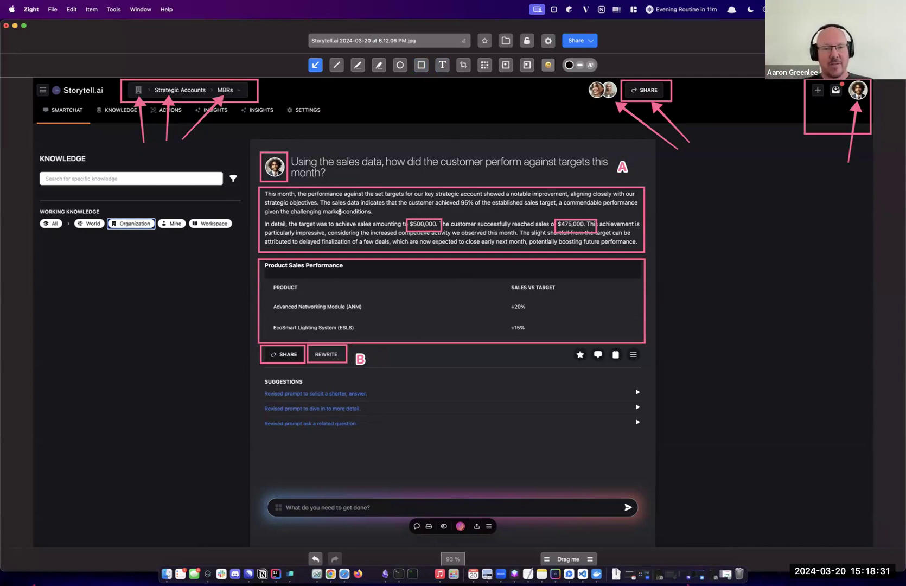
Step: Draw rectangles around the star icon, the whole question heading and the comment icon below the table
left_click(421, 66)
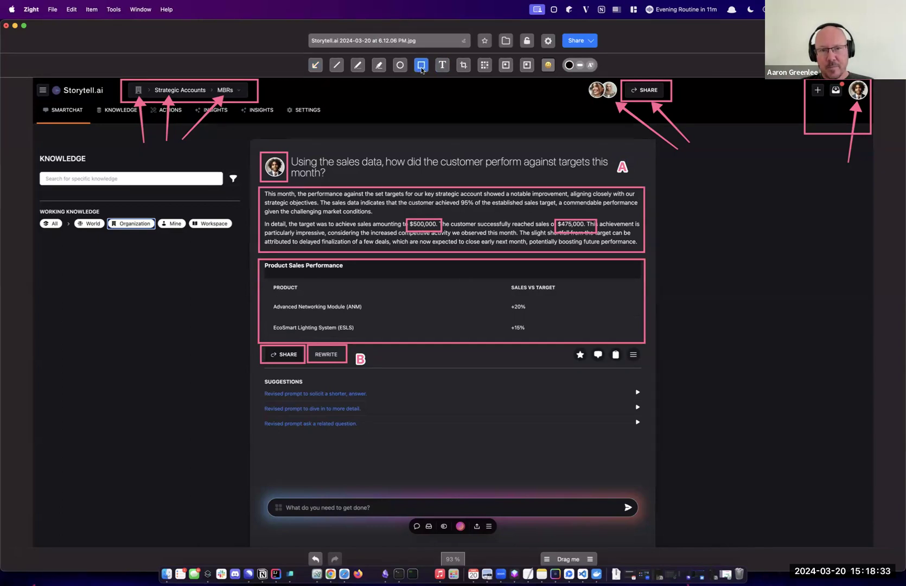
left_click_drag(570, 364, 588, 345)
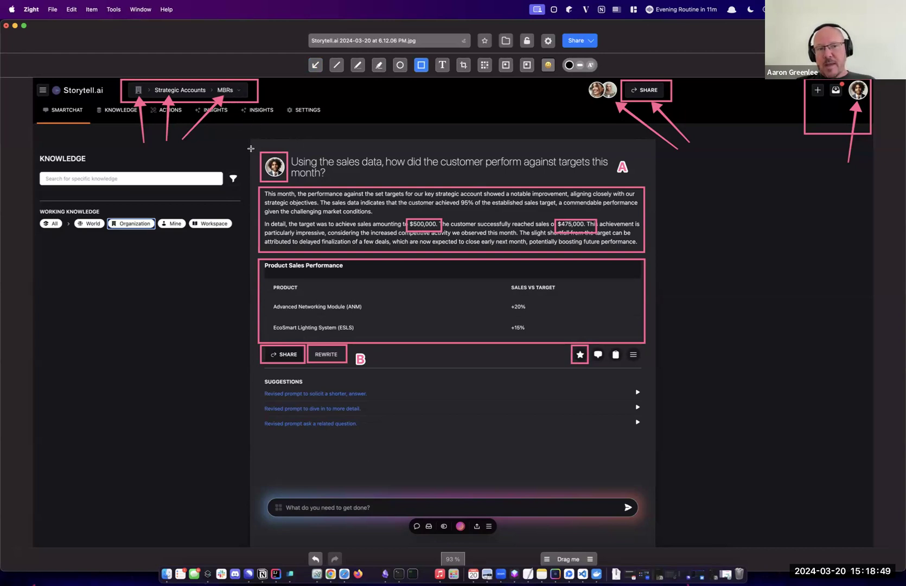
mouse_move(252, 145)
left_mouse_down()
mouse_move(640, 206)
mouse_move(653, 191)
mouse_move(644, 183)
left_mouse_up()
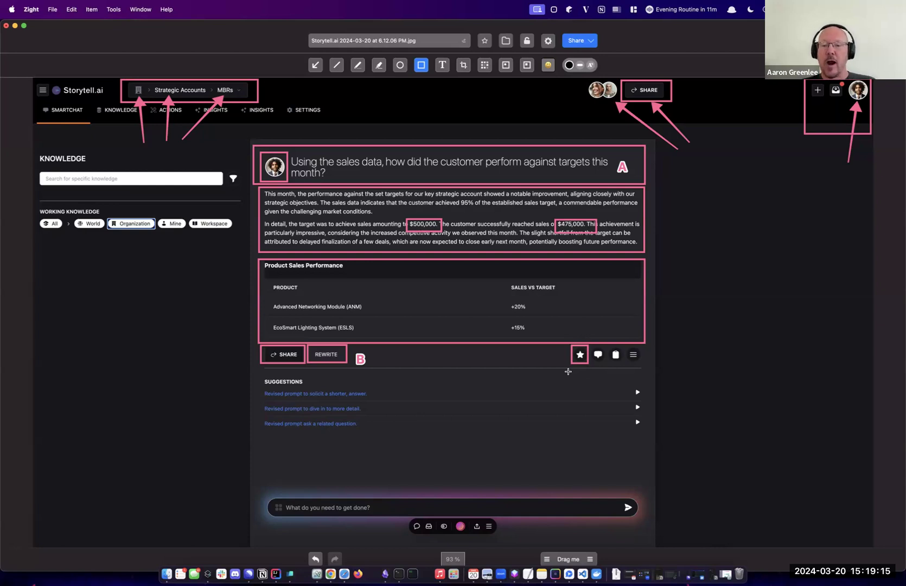
left_click_drag(607, 363, 589, 344)
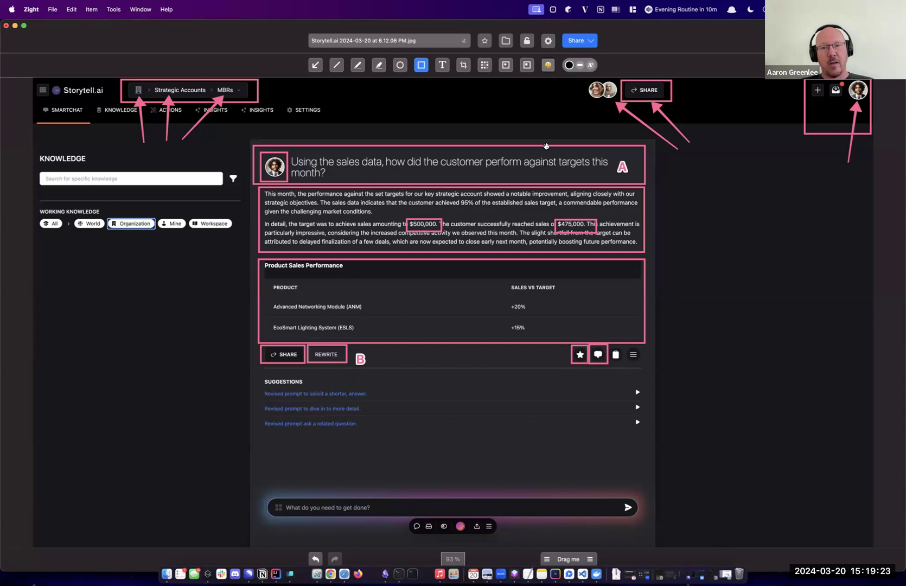
Step: Draw a long arrow from the collaborator avatars down to the comment icon, and undo the stray arrow at the clipboard icon
left_click(319, 67)
left_click_drag(597, 128, 597, 336)
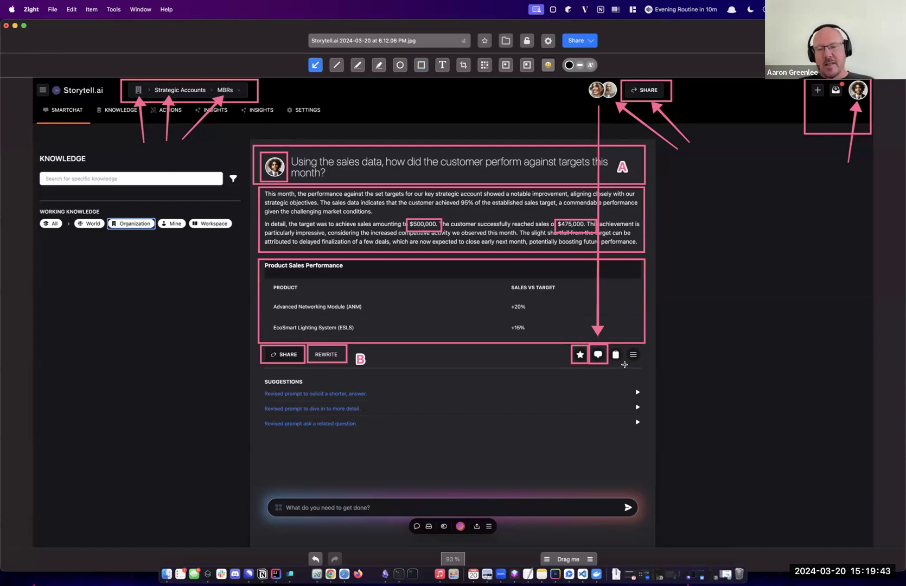
left_click_drag(624, 364, 617, 354)
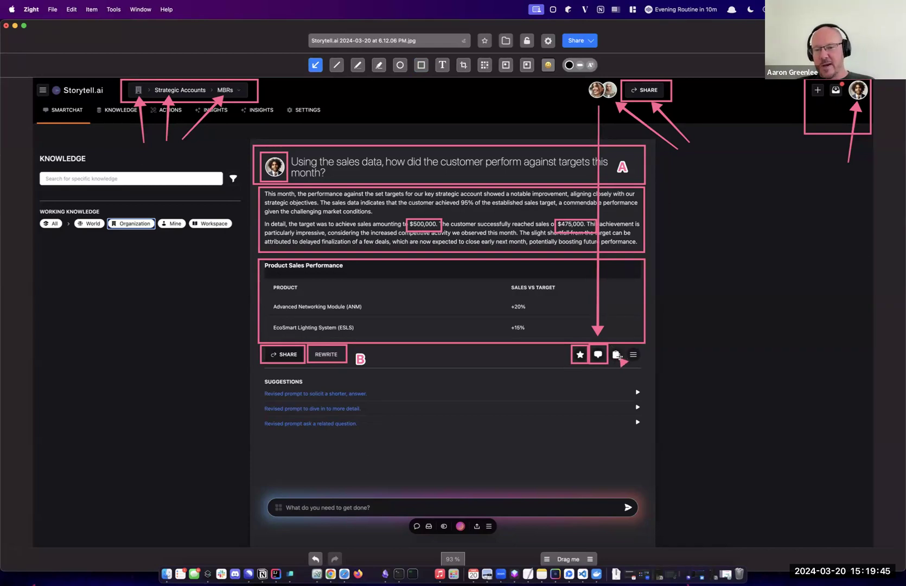
key("super+z")
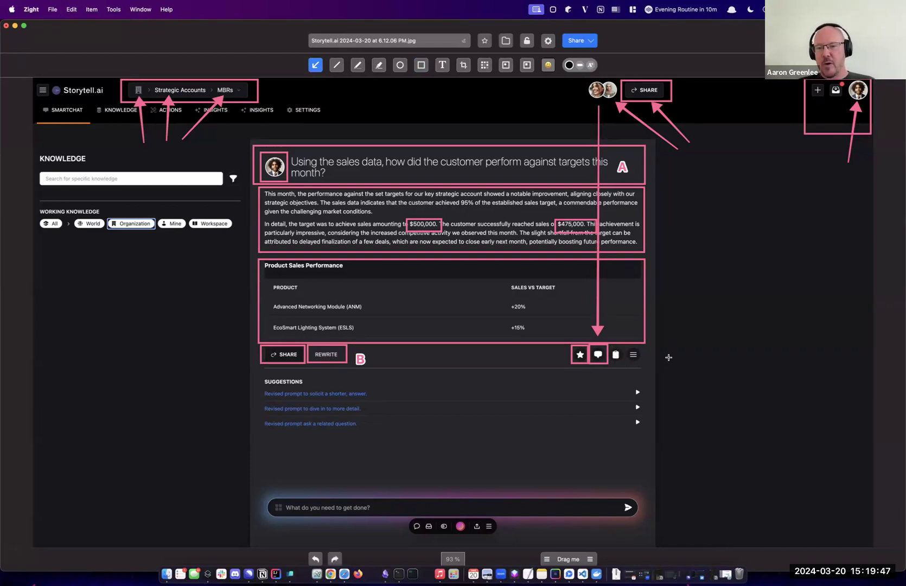
Step: Draw rectangles around the three-line menu icon below the table and around the Suggestions section
left_click(421, 69)
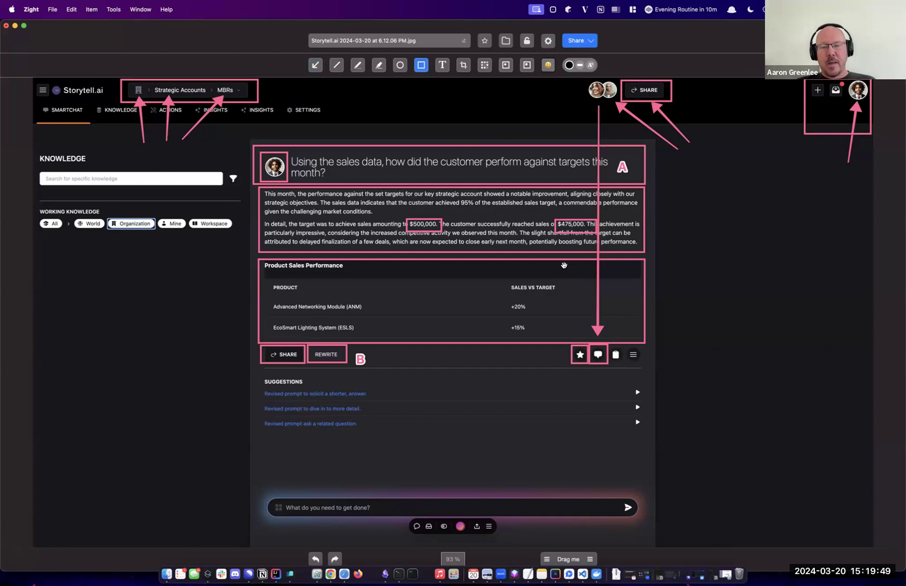
left_click_drag(644, 363, 622, 345)
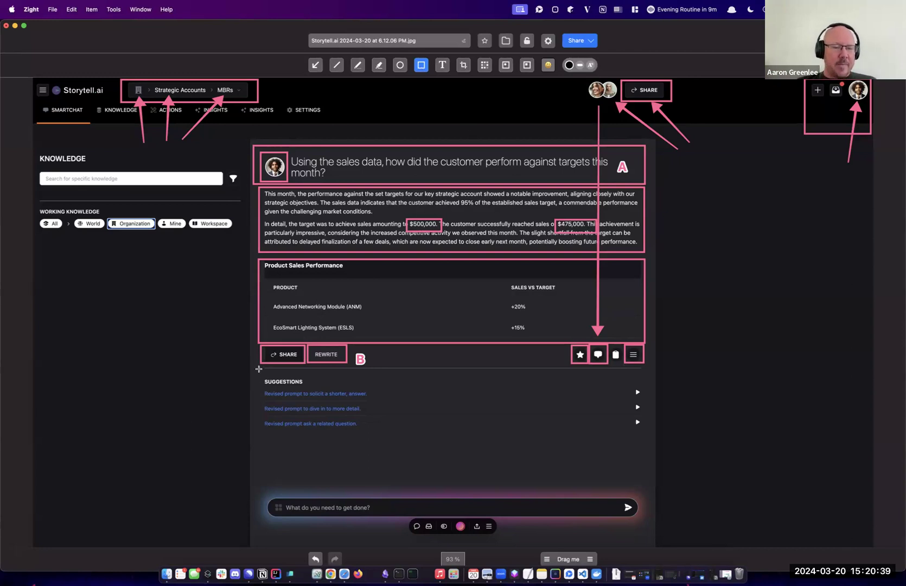
mouse_move(260, 369)
left_mouse_down()
mouse_move(441, 445)
mouse_move(646, 438)
left_mouse_up()
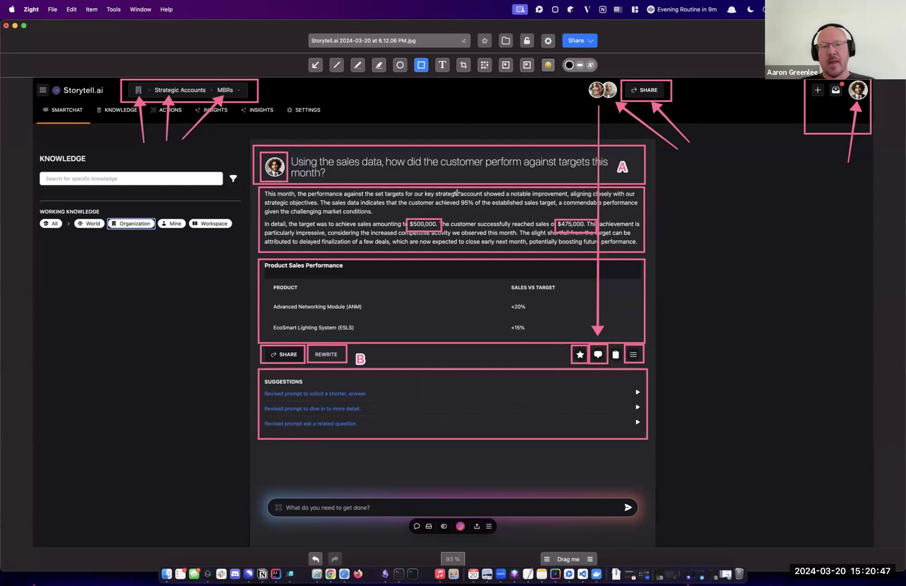
Step: Draw three horizontal arrows pointing left at the ends of the three revised prompt links in the Suggestions section
left_click(316, 65)
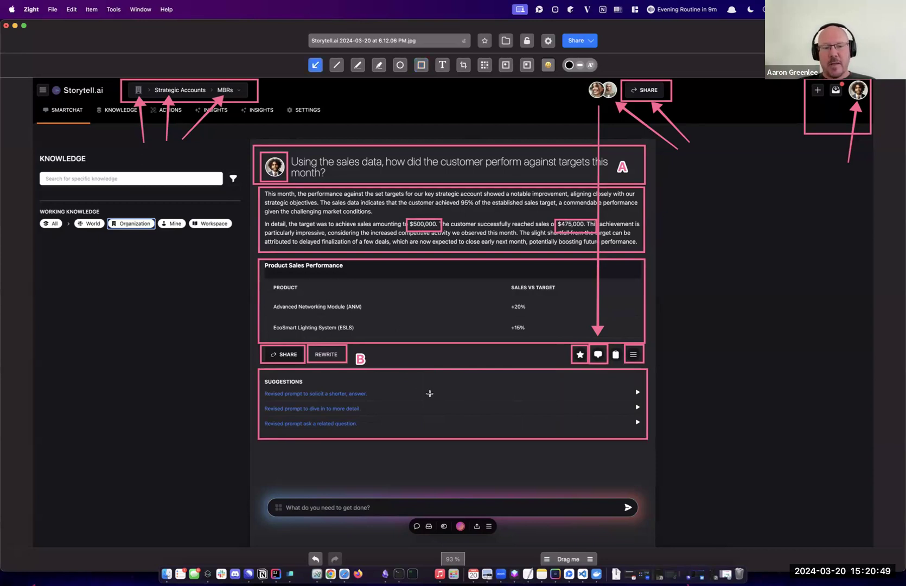
left_click_drag(449, 393, 373, 393)
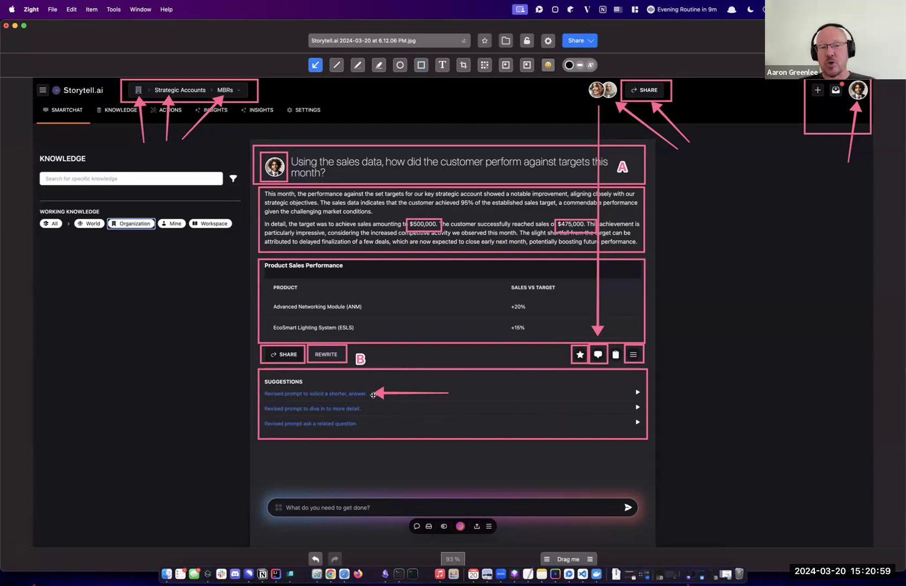
left_click_drag(444, 409, 366, 408)
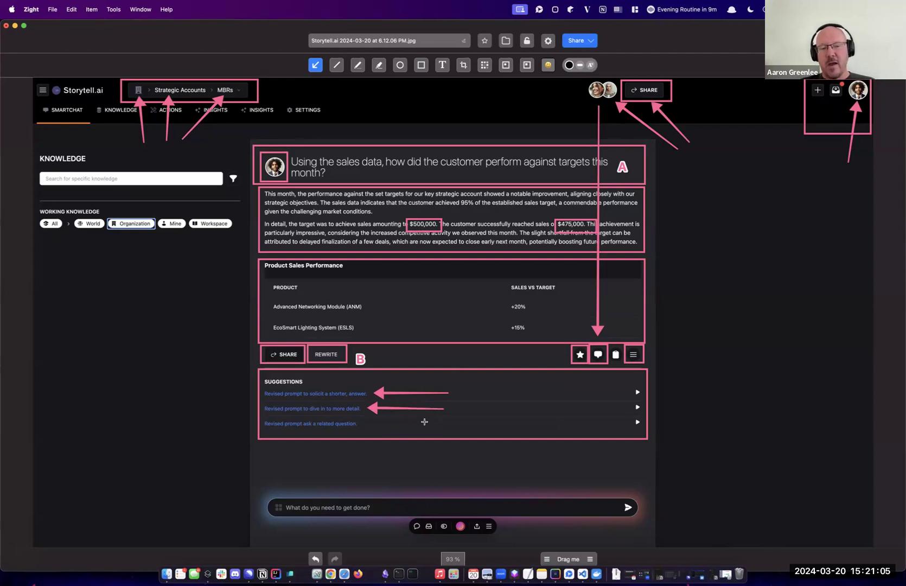
left_click_drag(450, 424, 362, 423)
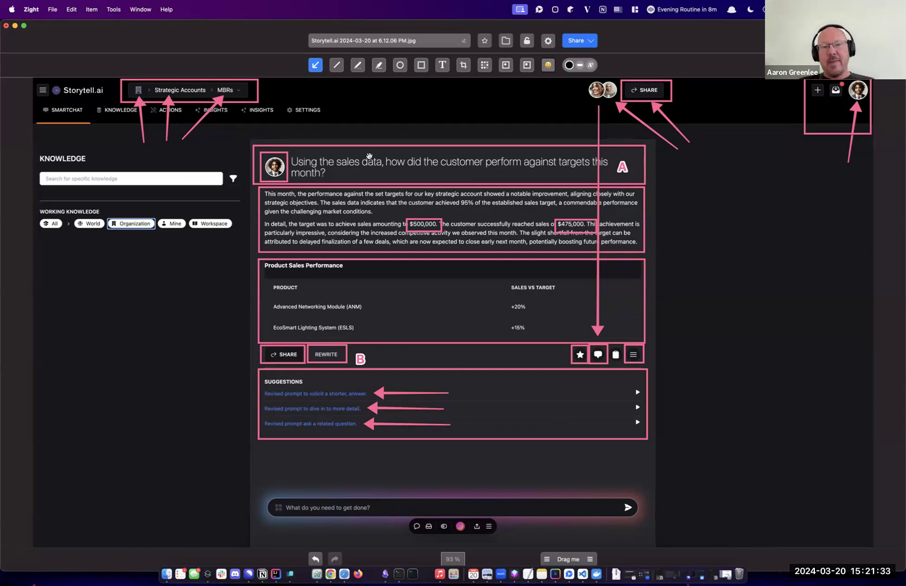
Step: Draw a rectangle around the whole SmartChat-to-Settings navigation row, plus individual rectangles around Actions, the first Insights and Settings
left_click(422, 66)
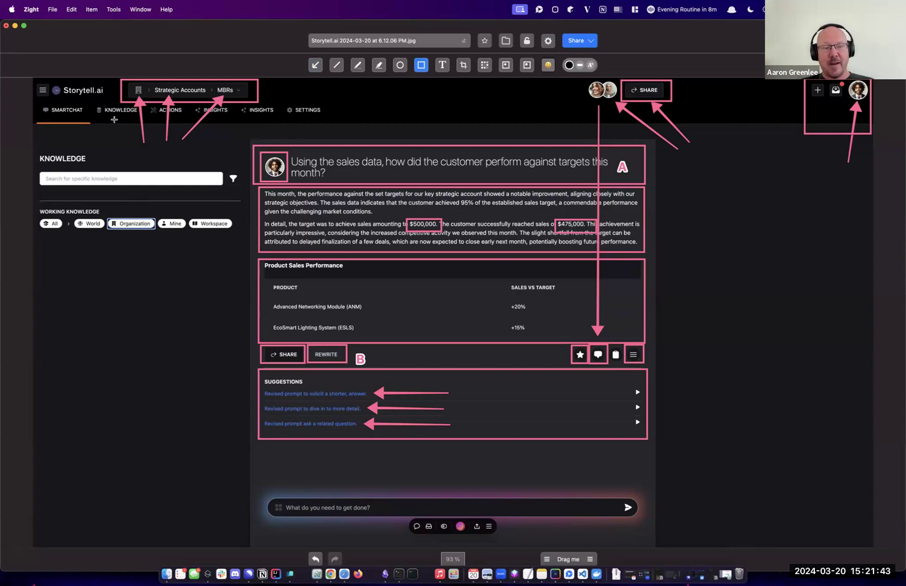
mouse_move(332, 125)
left_mouse_down()
mouse_move(53, 115)
mouse_move(33, 102)
left_mouse_up()
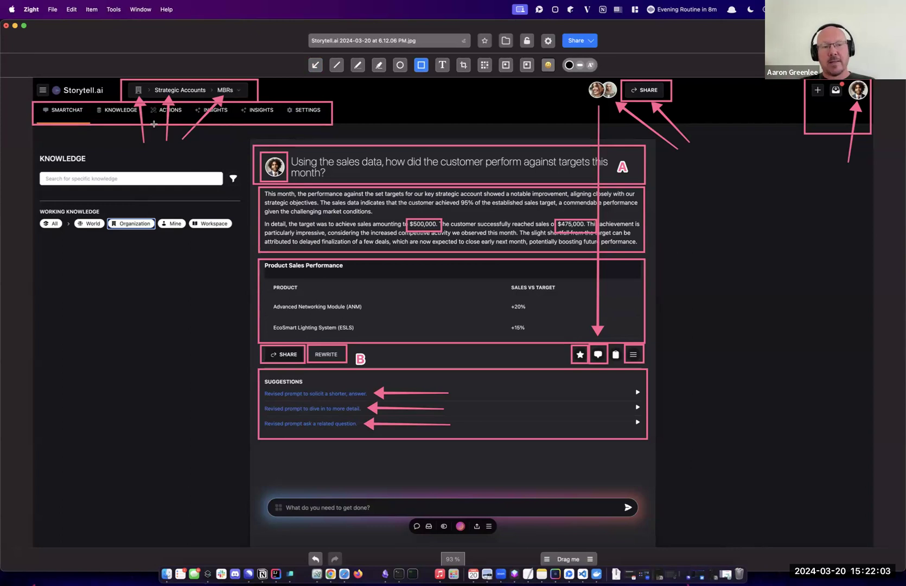
left_click_drag(152, 129, 191, 102)
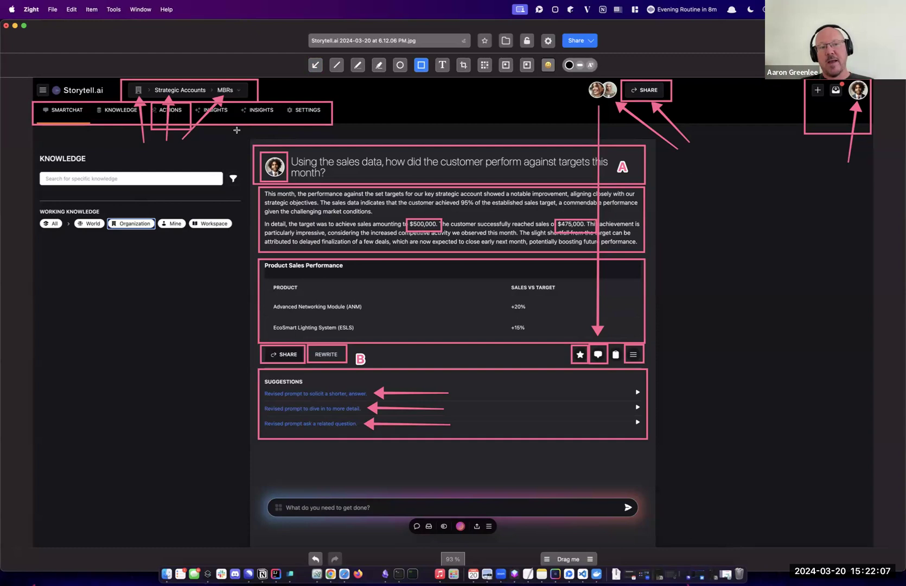
left_click_drag(236, 130, 191, 101)
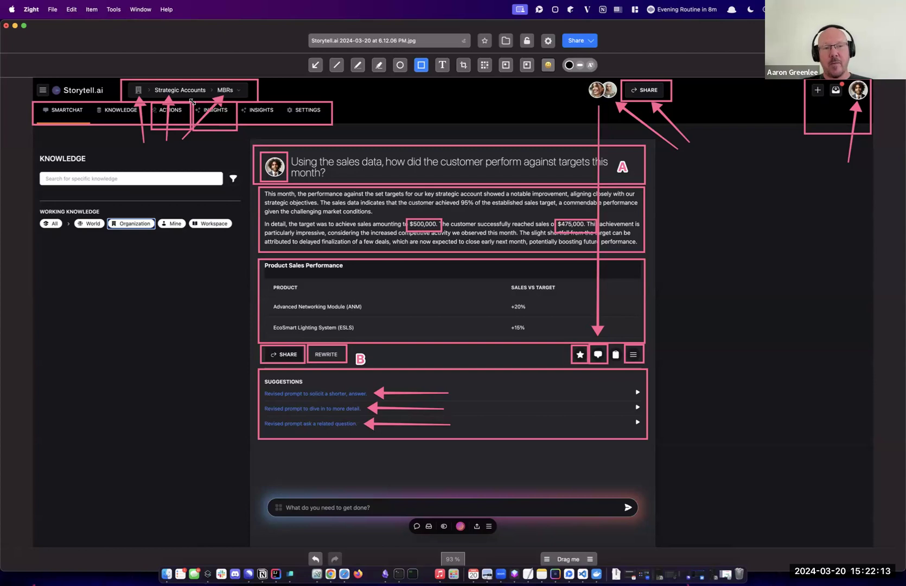
mouse_move(342, 131)
left_mouse_down()
mouse_move(293, 116)
mouse_move(280, 101)
left_mouse_up()
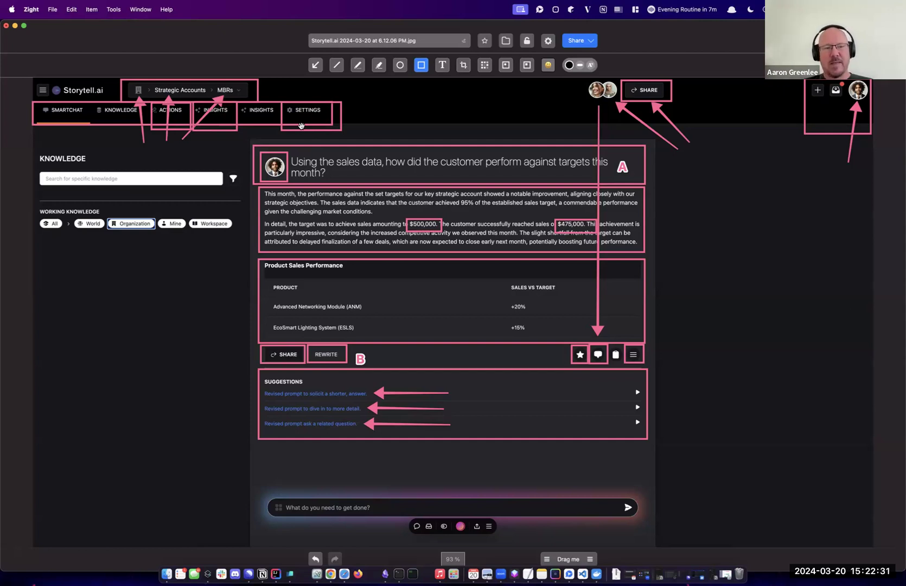
Step: Draw rectangles around the Knowledge panel and around the "What do you need to get done?" prompt area with its icon row
mouse_move(250, 273)
left_mouse_down()
mouse_move(159, 211)
mouse_move(33, 146)
left_mouse_up()
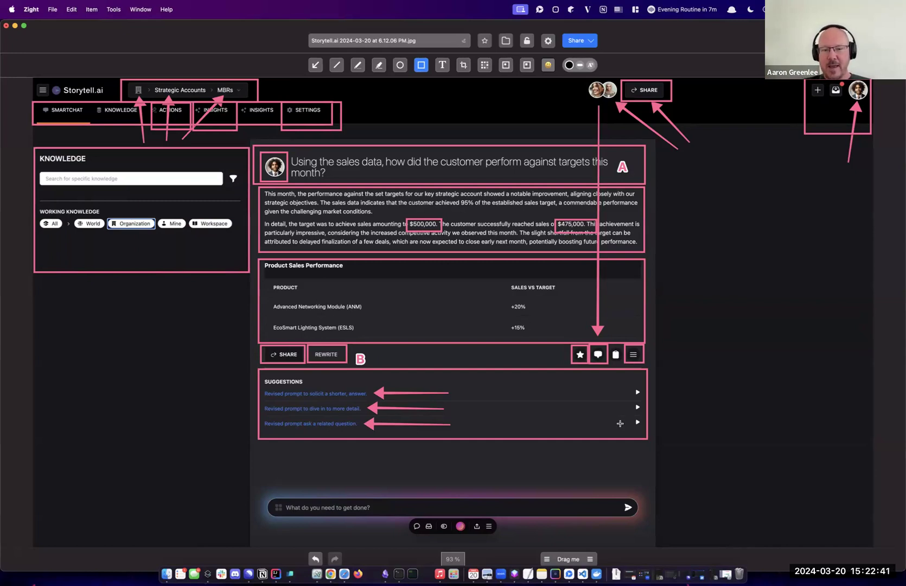
mouse_move(651, 472)
left_mouse_down()
mouse_move(650, 491)
mouse_move(421, 537)
mouse_move(249, 532)
left_mouse_up()
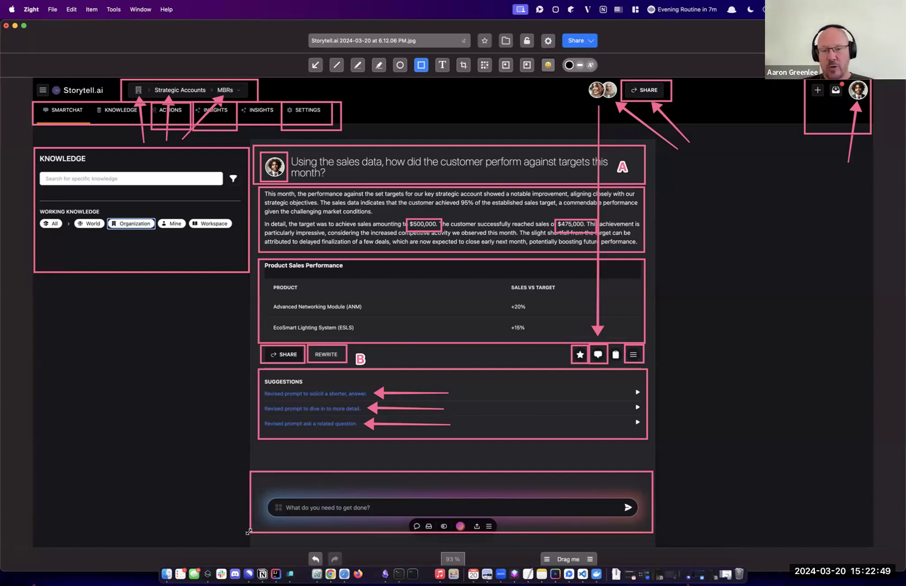
Step: Switch to the live Storytell.ai page in Chrome and examine how the conversation scrolls relative to the navigation and prompt bar
left_click(324, 564)
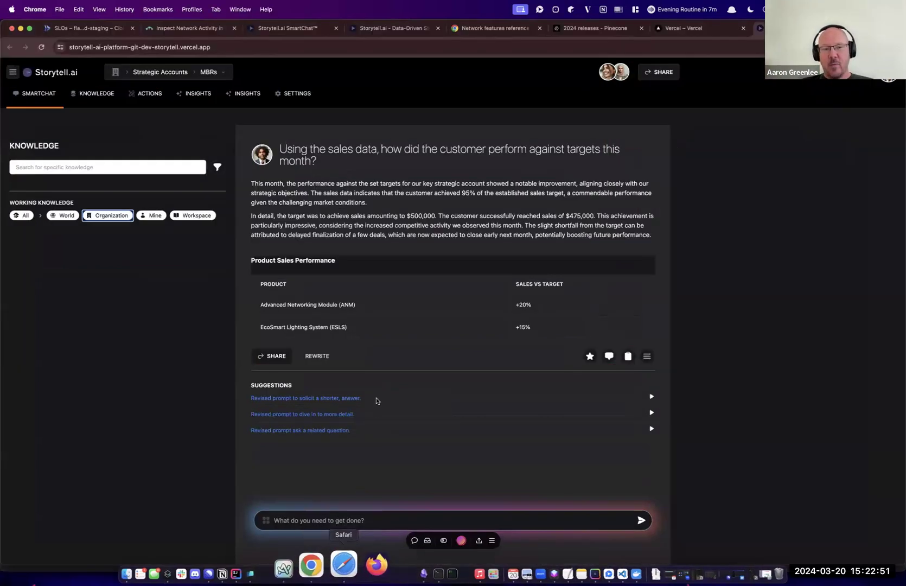
scroll(376, 401, "down", 5)
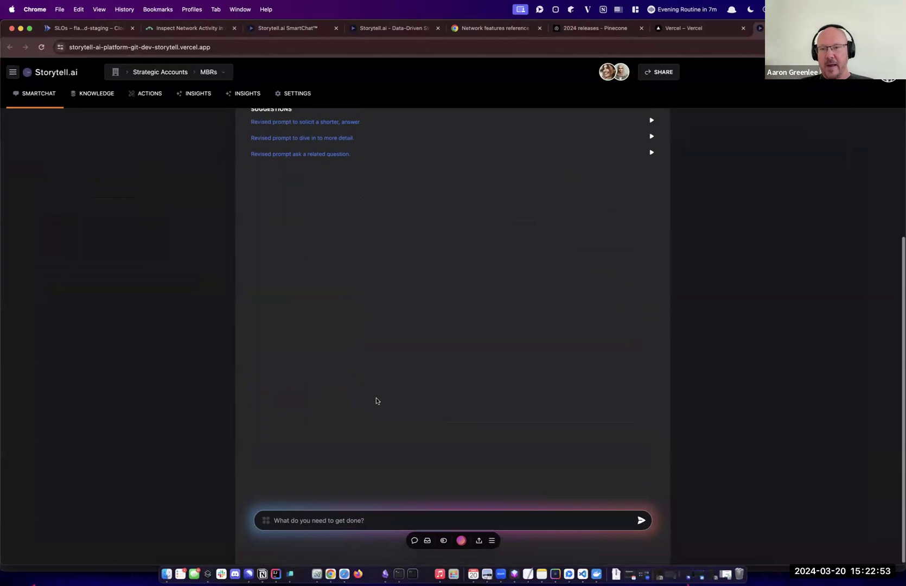
scroll(376, 400, "up", 5)
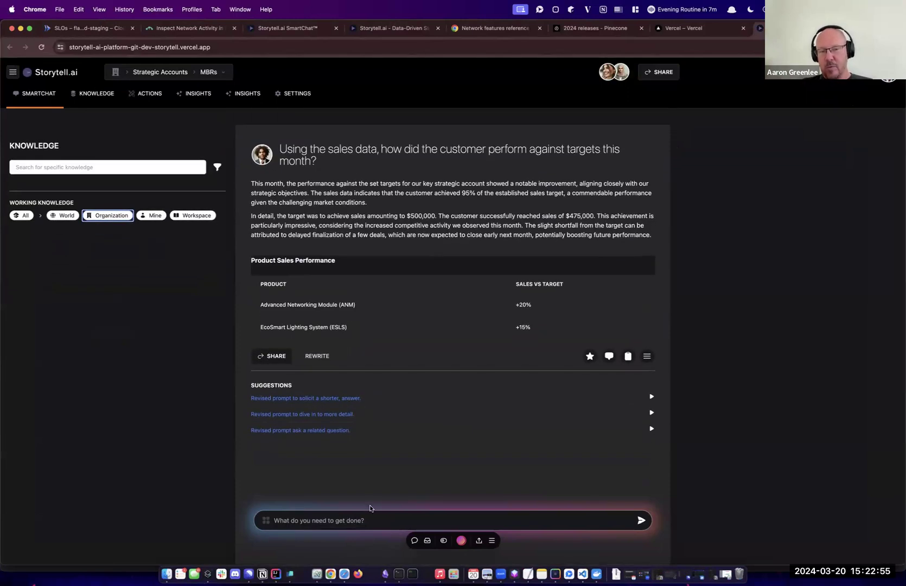